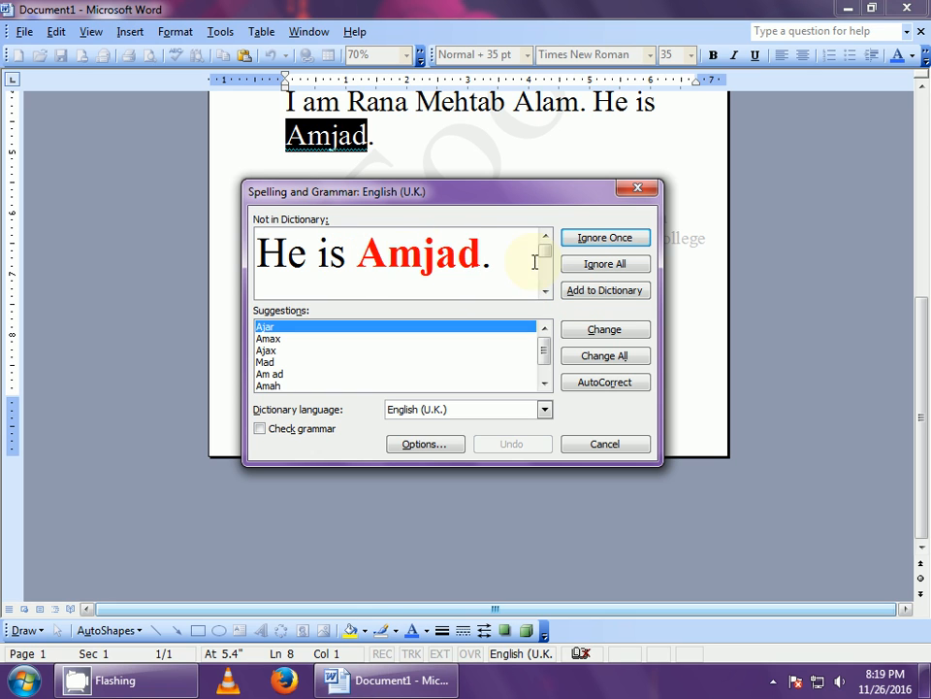
Step: Add the flagged first name to the spelling dictionary, finish the spelling check, and return to the end of the sample paragraph
{"action": "left_click", "coordinate": [585, 298]}
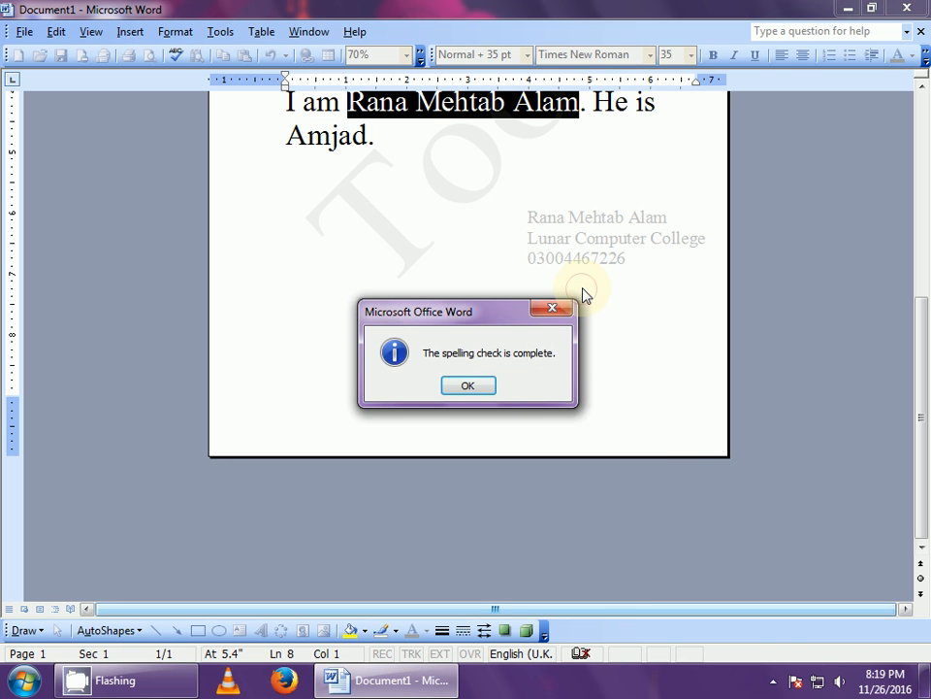
{"action": "left_click", "coordinate": [468, 385]}
{"action": "left_click", "coordinate": [487, 185]}
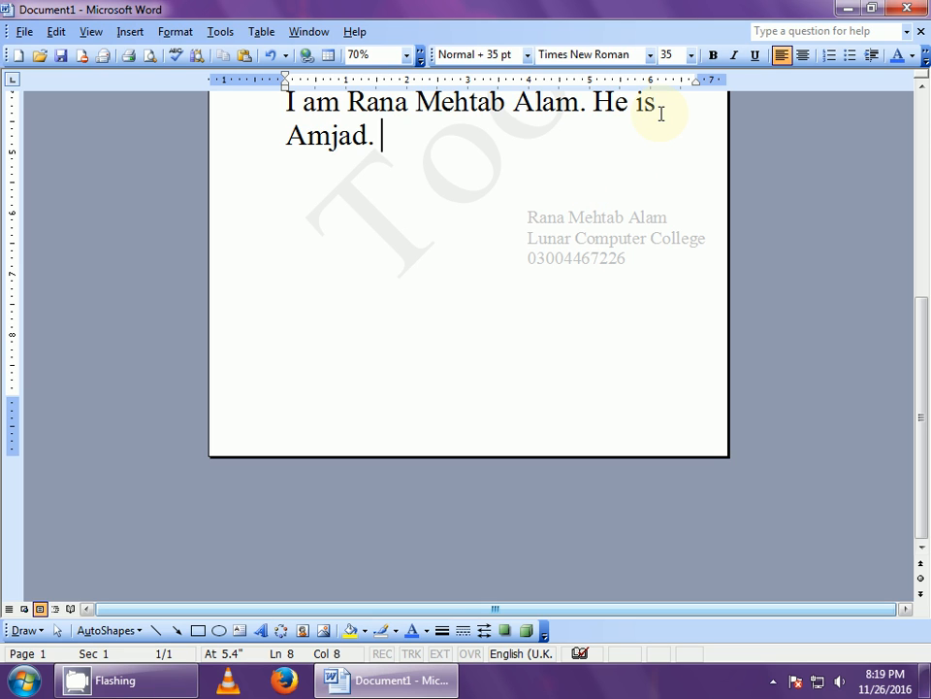
Step: Add the sentence "He is brother of" to the sample paragraph, ending it with a misspelled version of the first name
{"action": "type", "text": "He i"}
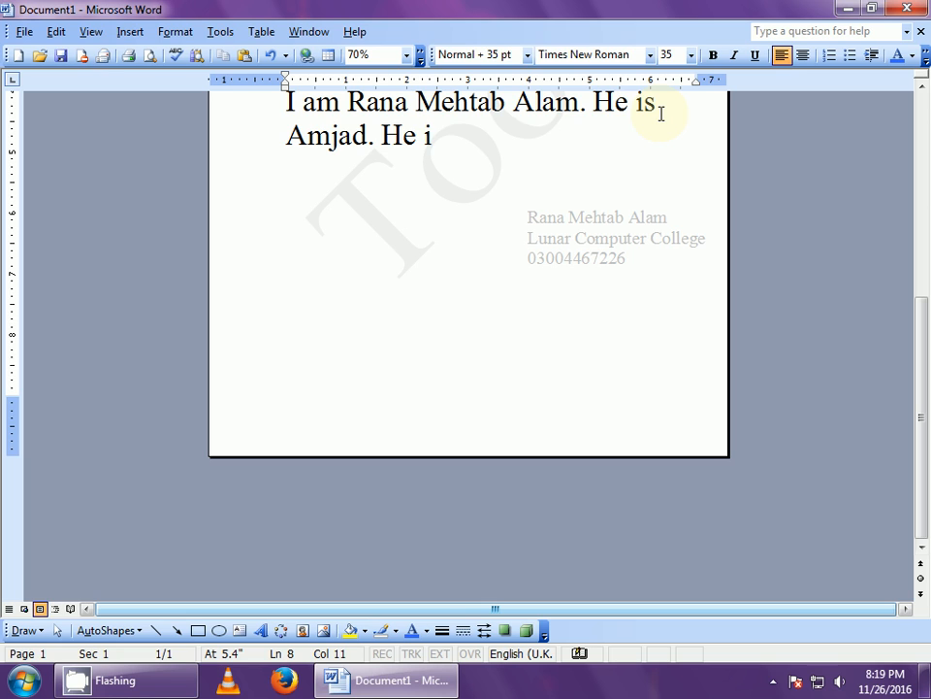
{"action": "type", "text": "s broy"}
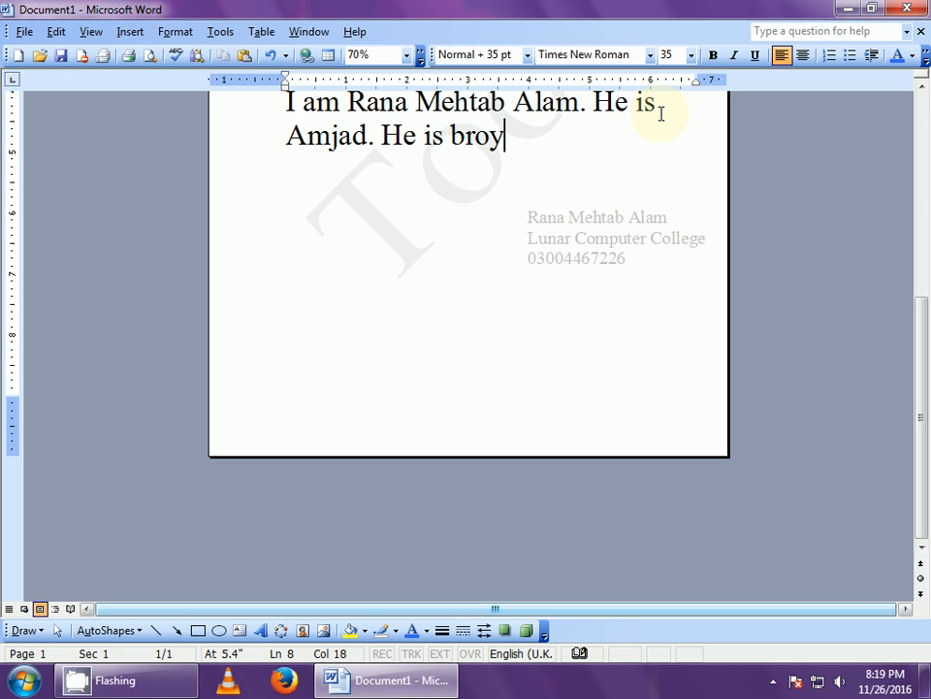
{"action": "key", "text": "BackSpace"}
{"action": "type", "text": "th"}
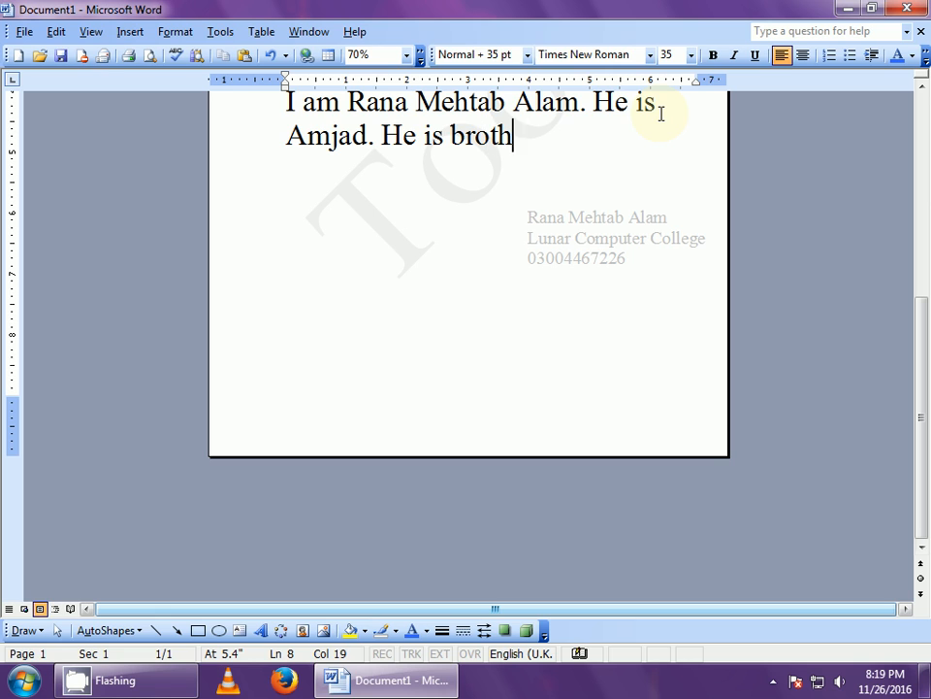
{"action": "type", "text": "er of "}
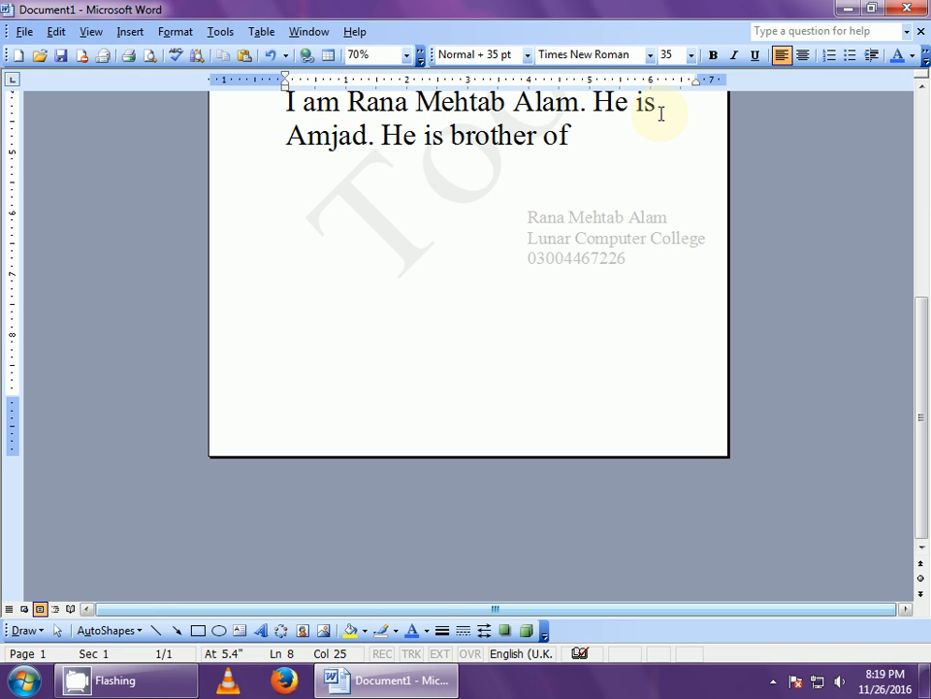
{"action": "type", "text": "Amj"}
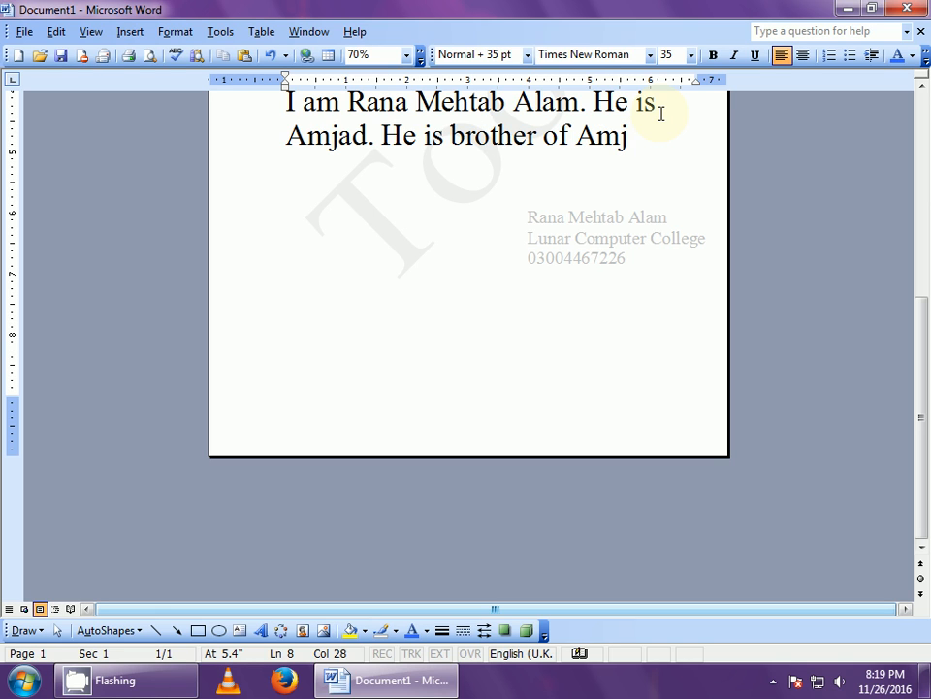
{"action": "type", "text": "ed"}
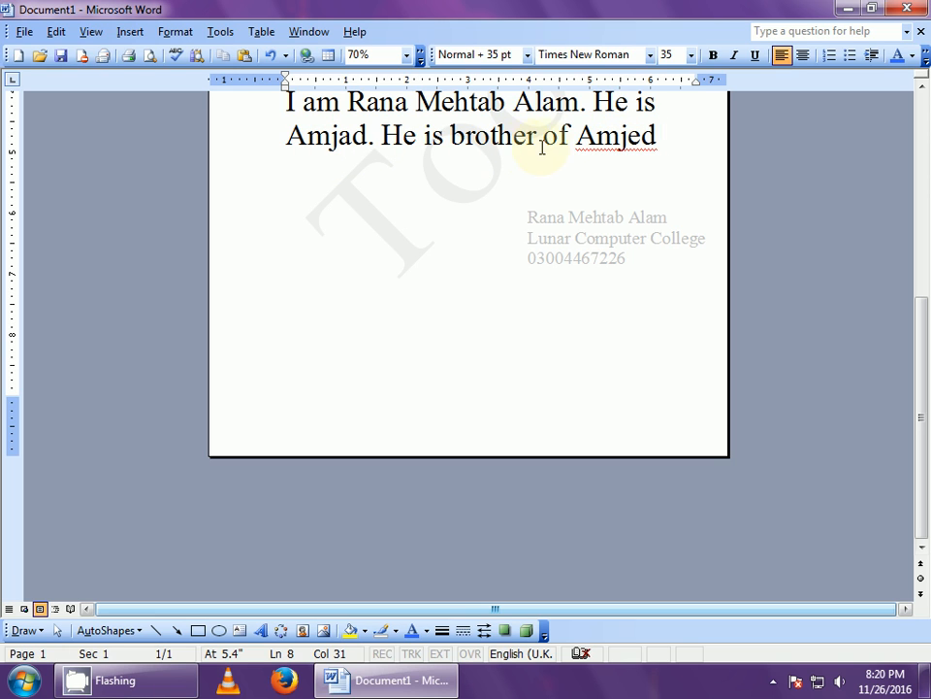
Step: Replace the misspelled first name with its suggested spelling and end the sentence with a period and a new line
{"action": "right_click", "coordinate": [611, 139]}
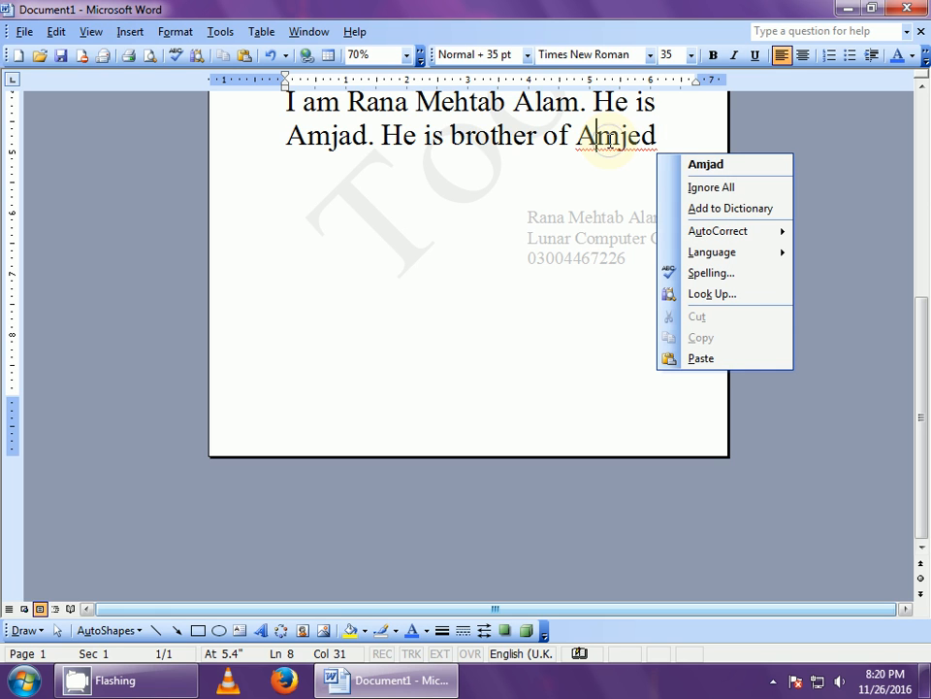
{"action": "left_click", "coordinate": [716, 167]}
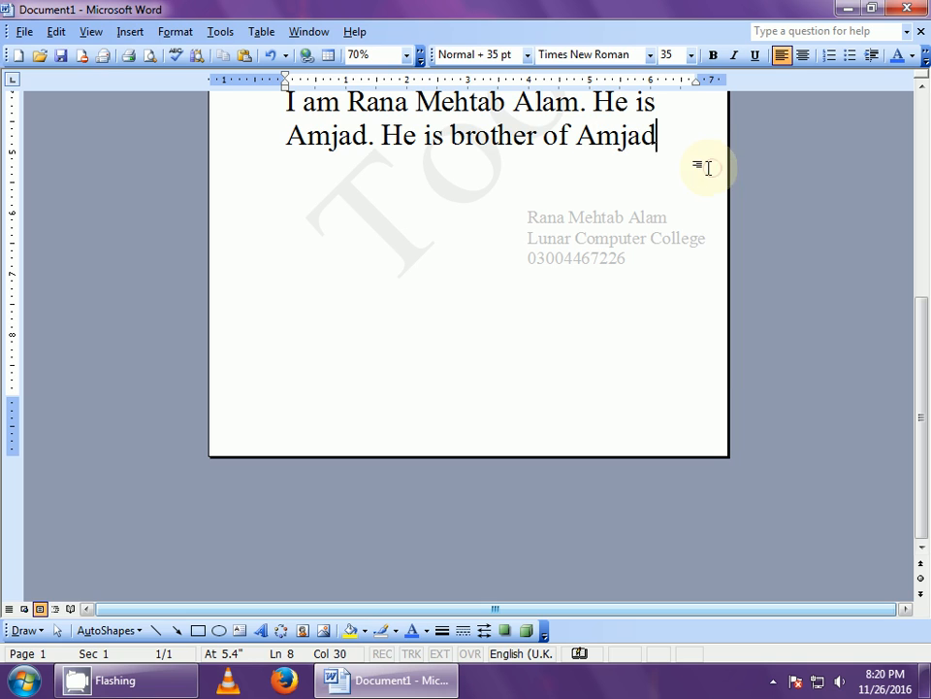
{"action": "type", "text": "."}
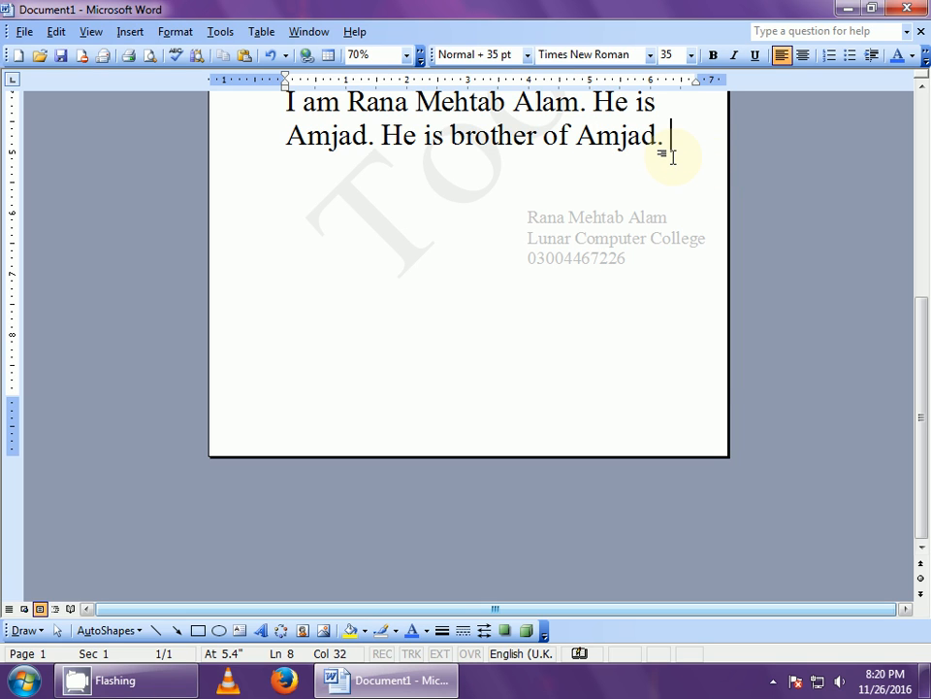
{"action": "key", "text": "Return"}
Step: Delete the whole sample paragraph below the Spelling and Grammar heading
{"action": "left_click_drag", "start_coordinate": [915, 322], "coordinate": [919, 128]}
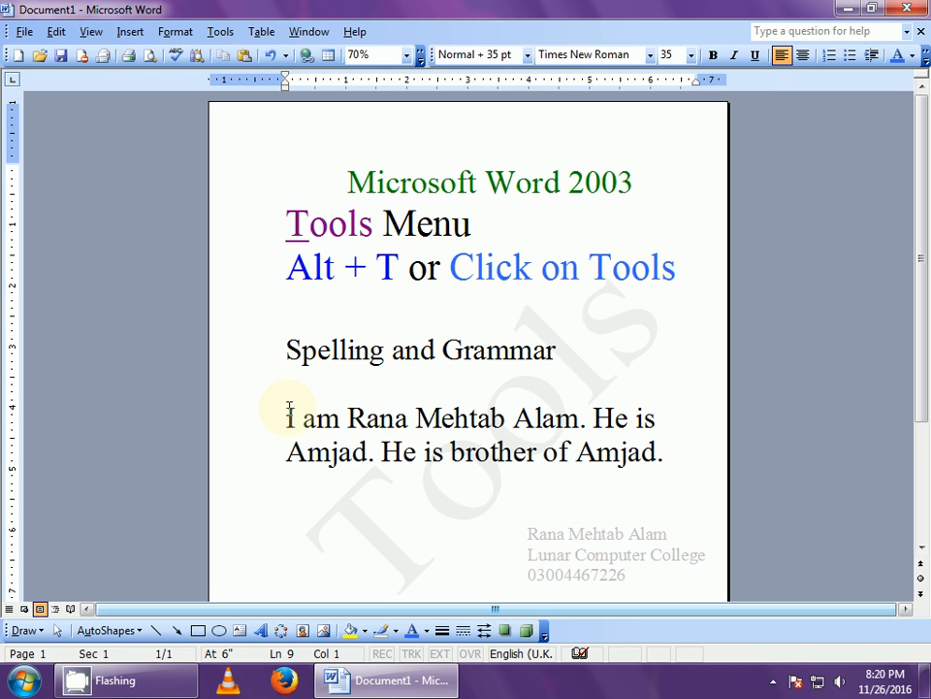
{"action": "left_click_drag", "start_coordinate": [288, 418], "coordinate": [700, 461]}
{"action": "key", "text": "Delete"}
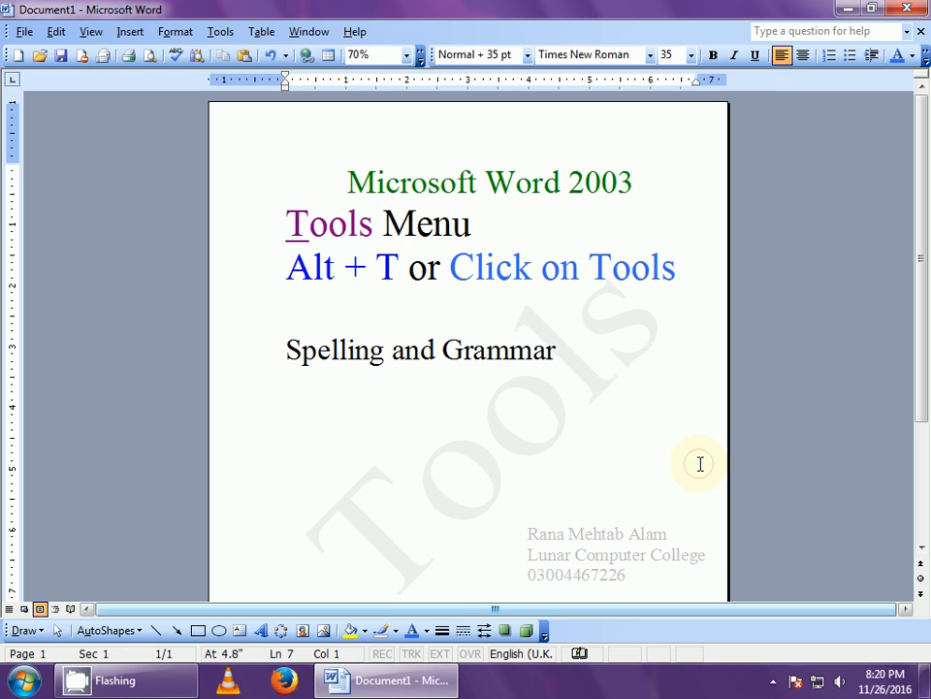
Step: Add the shortcut "F7" after "Spelling and Grammar" on the same line, separated by a space
{"action": "left_click", "coordinate": [289, 381]}
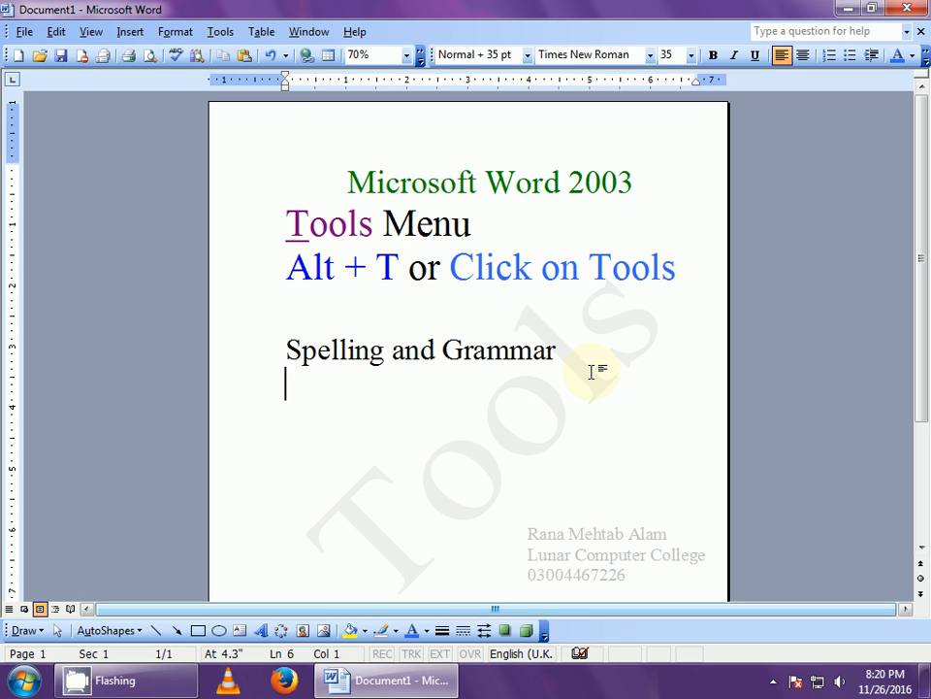
{"action": "type", "text": "F7"}
{"action": "key", "text": "Return"}
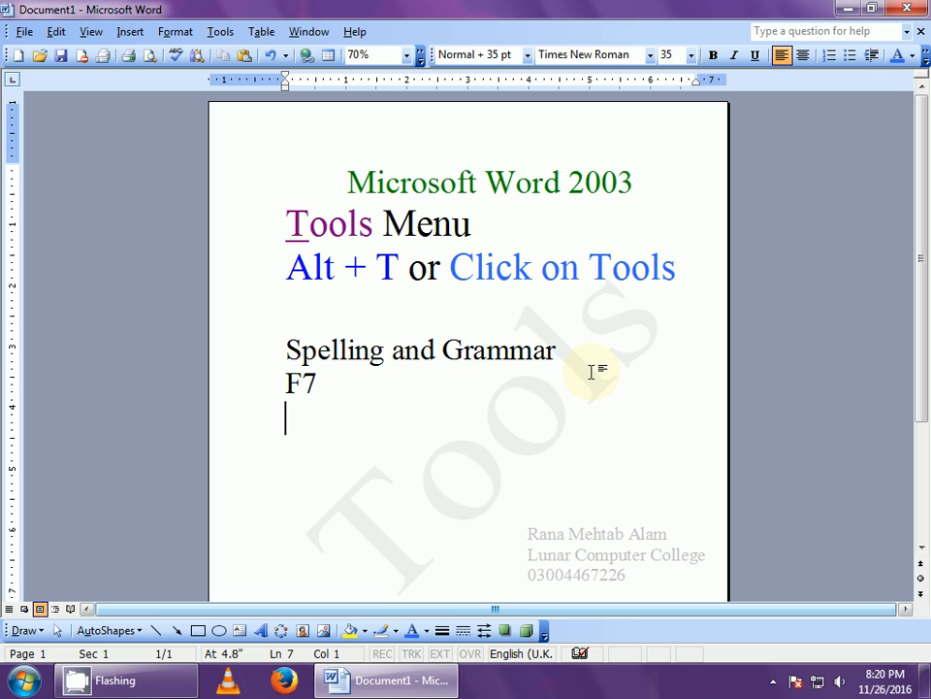
{"action": "key", "text": "Left"}
{"action": "key", "text": "Left"}
{"action": "key", "text": "Left"}
{"action": "key", "text": "BackSpace"}
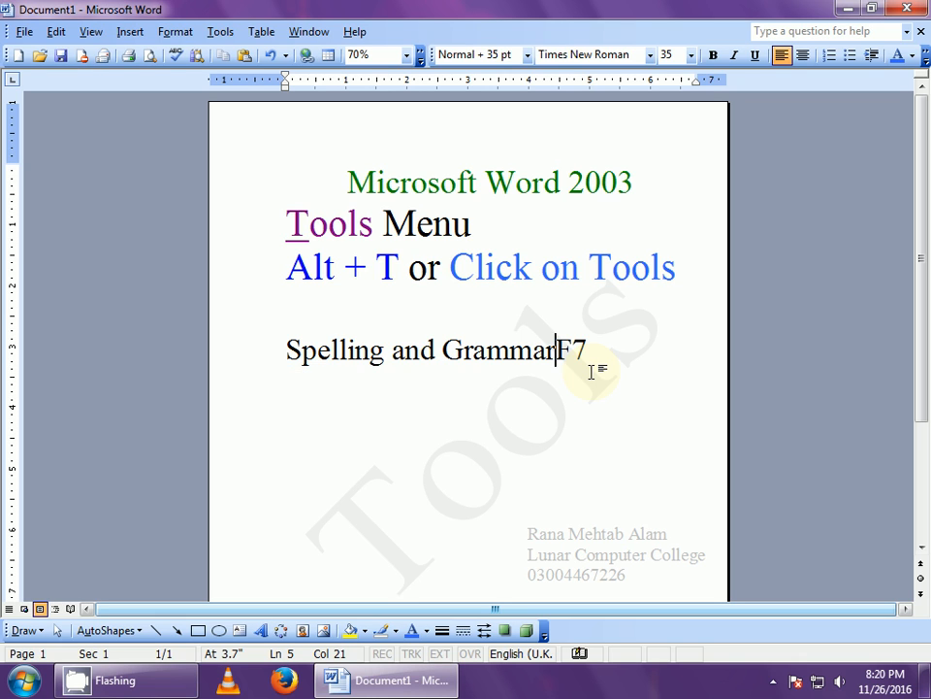
{"action": "key", "text": "Down"}
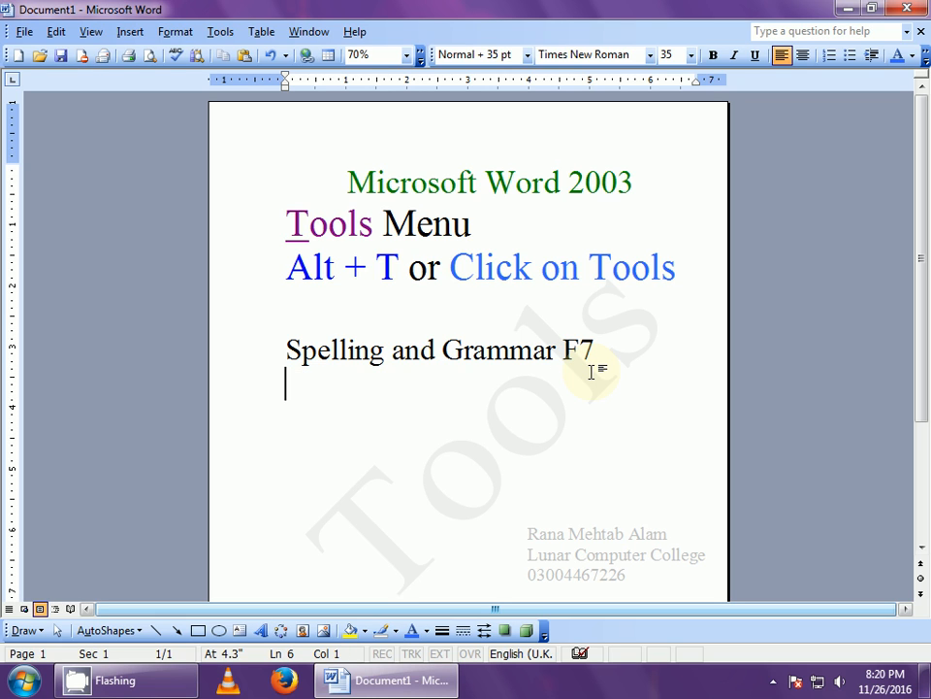
Step: Look up the Language commands and write "Language >> Set Language" on the line below Spelling and Grammar F7
{"action": "left_click", "coordinate": [218, 32]}
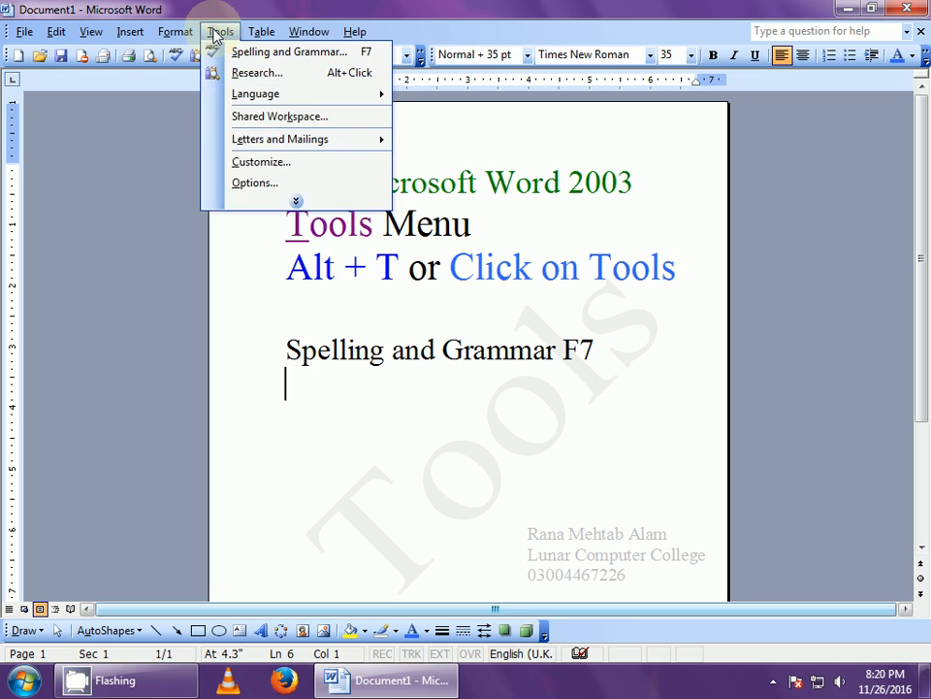
{"action": "left_click", "coordinate": [297, 201]}
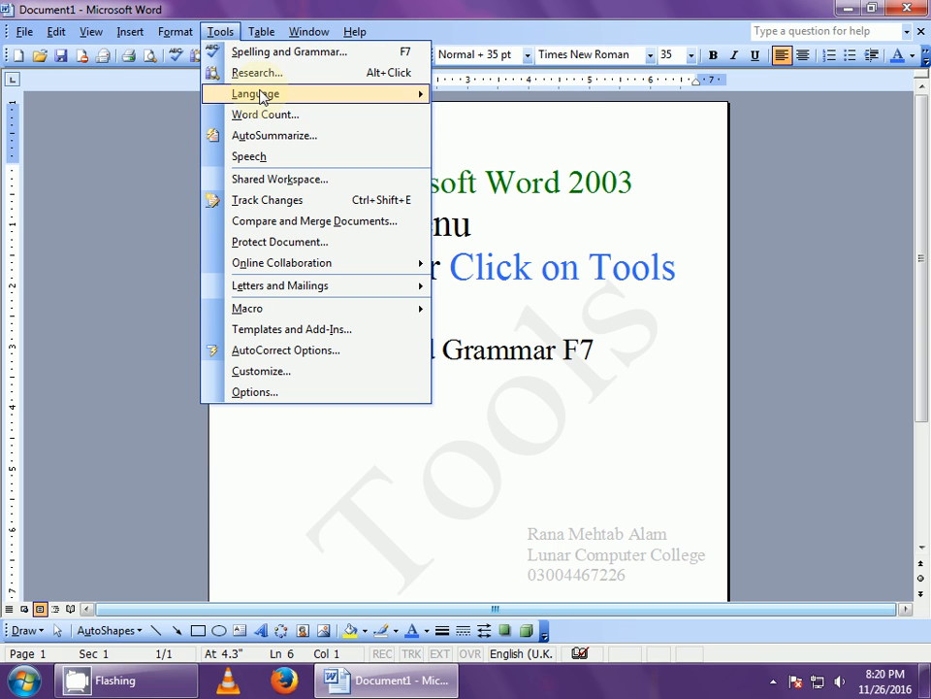
{"action": "mouse_move", "coordinate": [262, 97]}
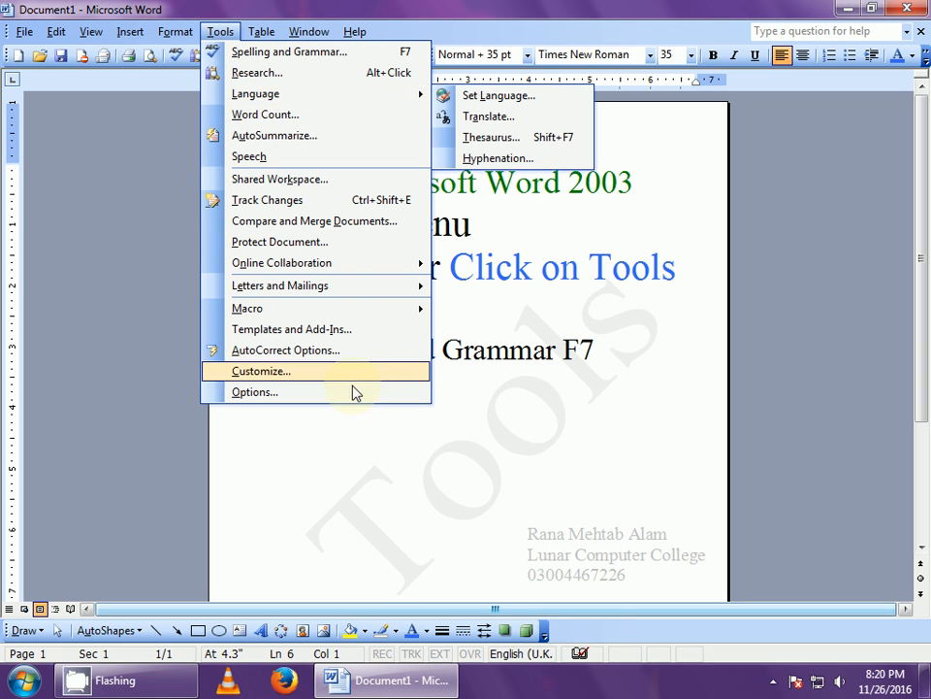
{"action": "left_click", "coordinate": [358, 441]}
{"action": "left_click", "coordinate": [323, 394]}
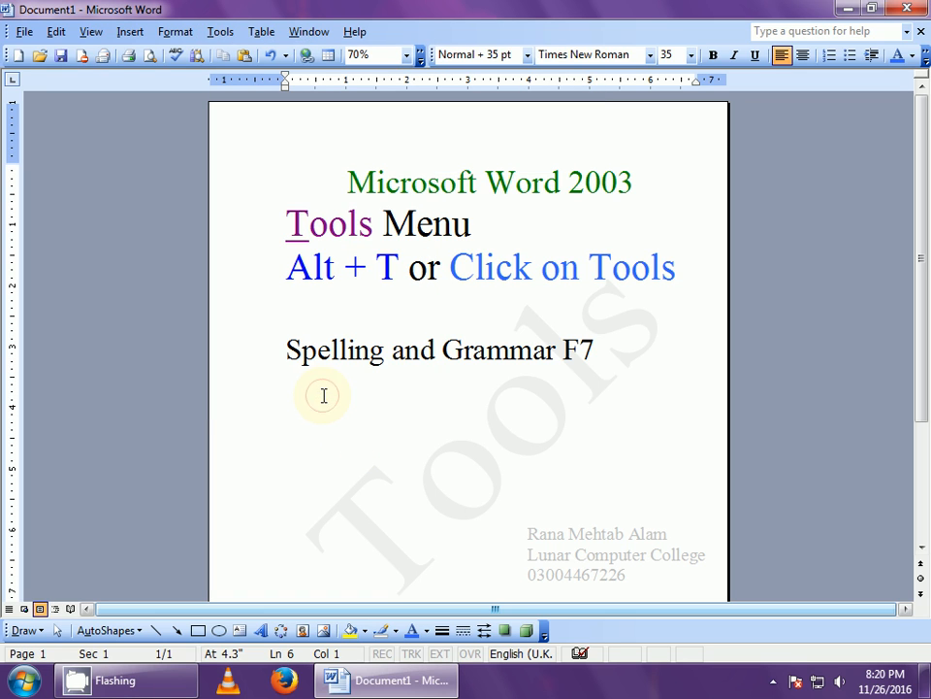
{"action": "type", "text": "Lang"}
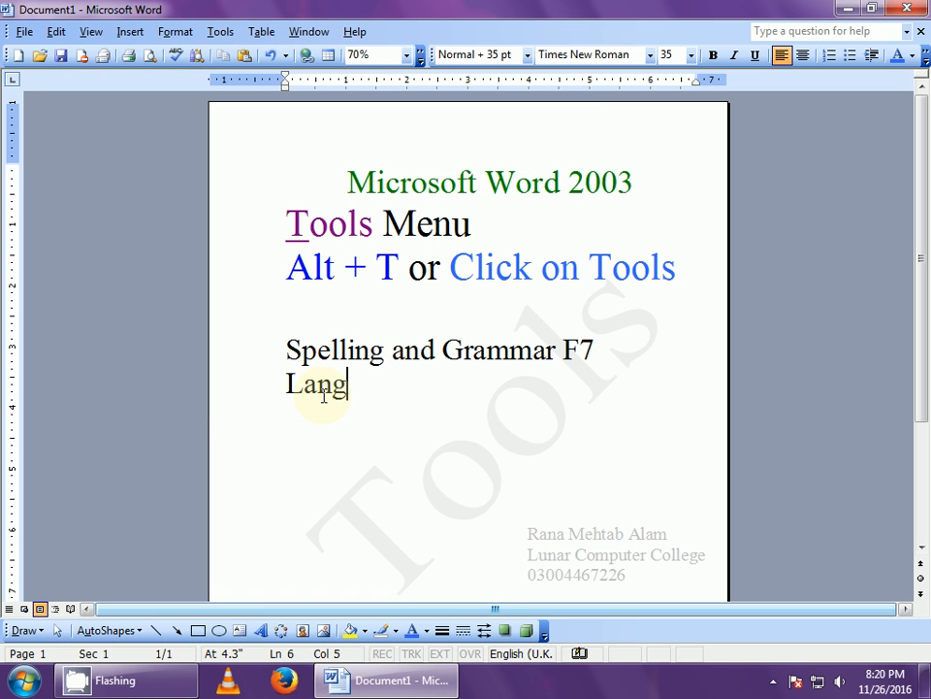
{"action": "type", "text": "uage >> Set "}
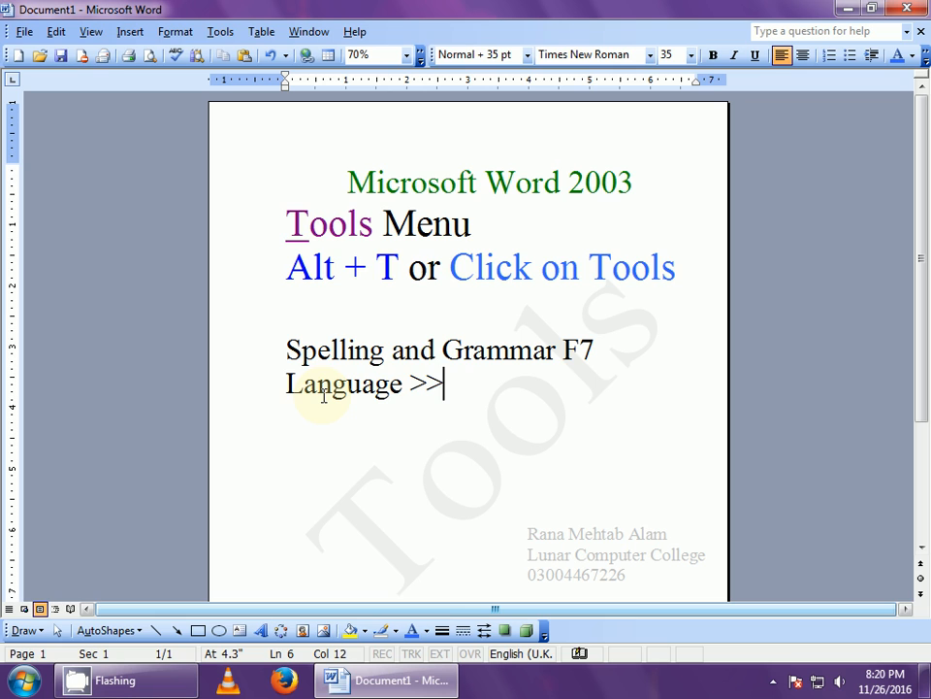
{"action": "type", "text": "Language"}
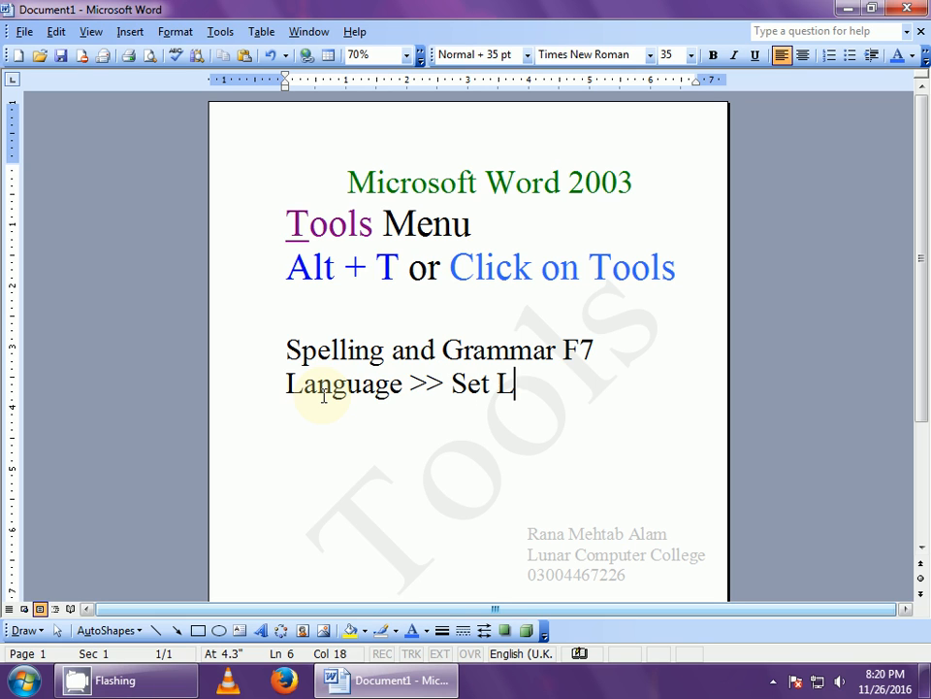
{"action": "key", "text": "Return"}
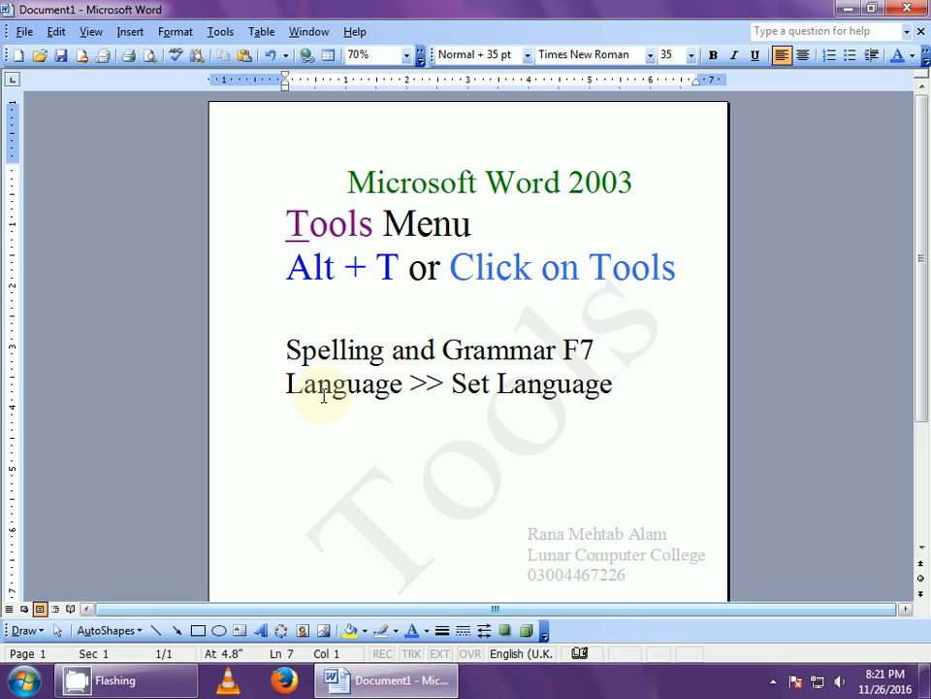
Step: Number the Spelling and Grammar line "1." and the Language line "2.", and start a third item with "3." below them
{"action": "key", "text": "Up"}
{"action": "key", "text": "Up"}
{"action": "type", "text": "1."}
{"action": "key", "text": "Down"}
{"action": "key", "text": "Home"}
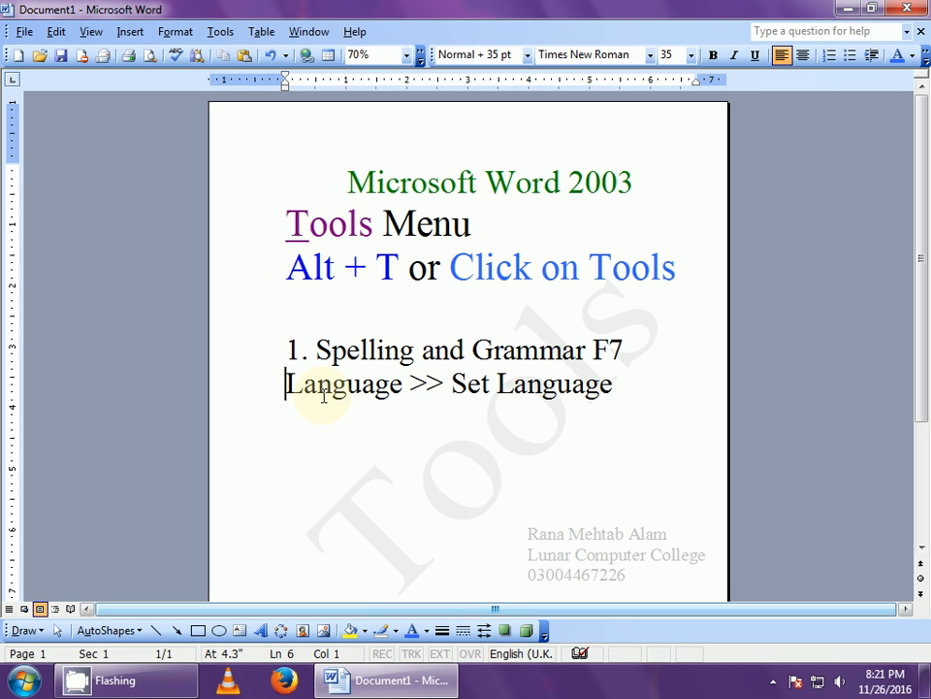
{"action": "type", "text": "2."}
{"action": "key", "text": "Down"}
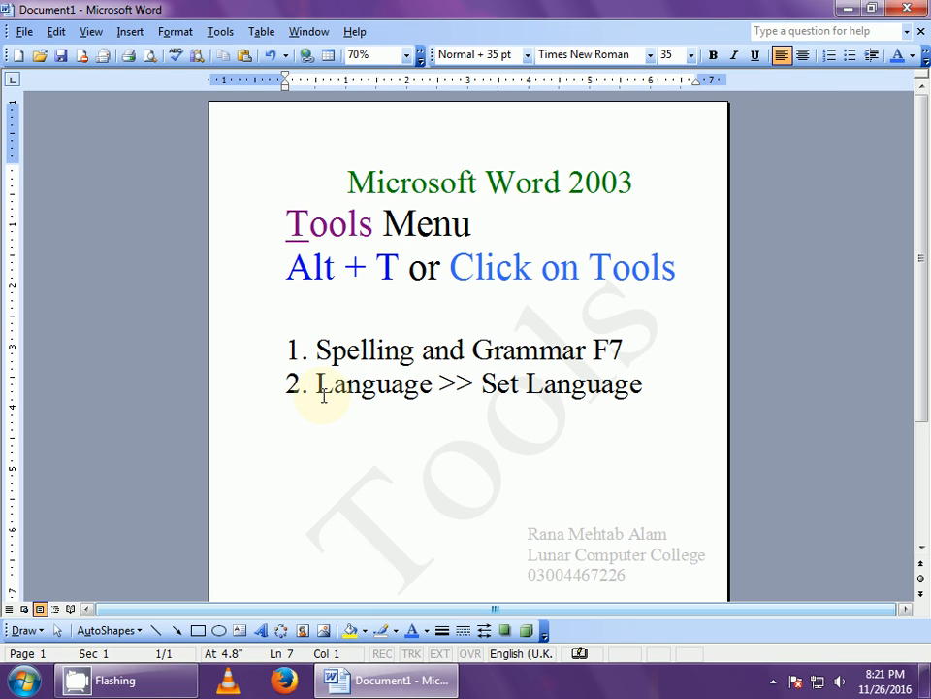
{"action": "type", "text": "3."}
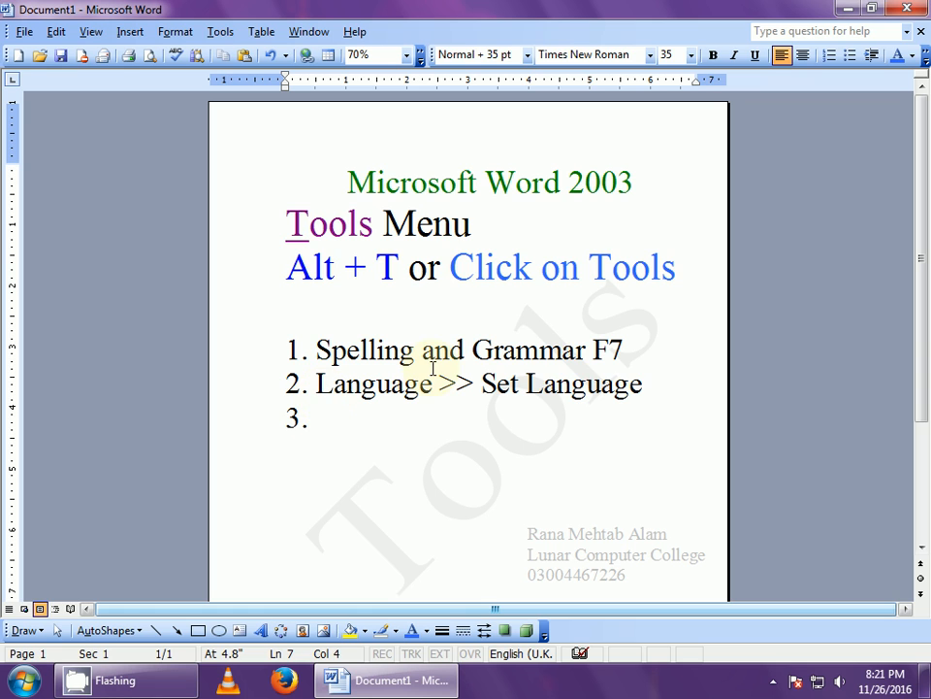
Step: Check the names of the Language commands and write "Thesaurus" as the third item of the numbered list
{"action": "left_click", "coordinate": [221, 31]}
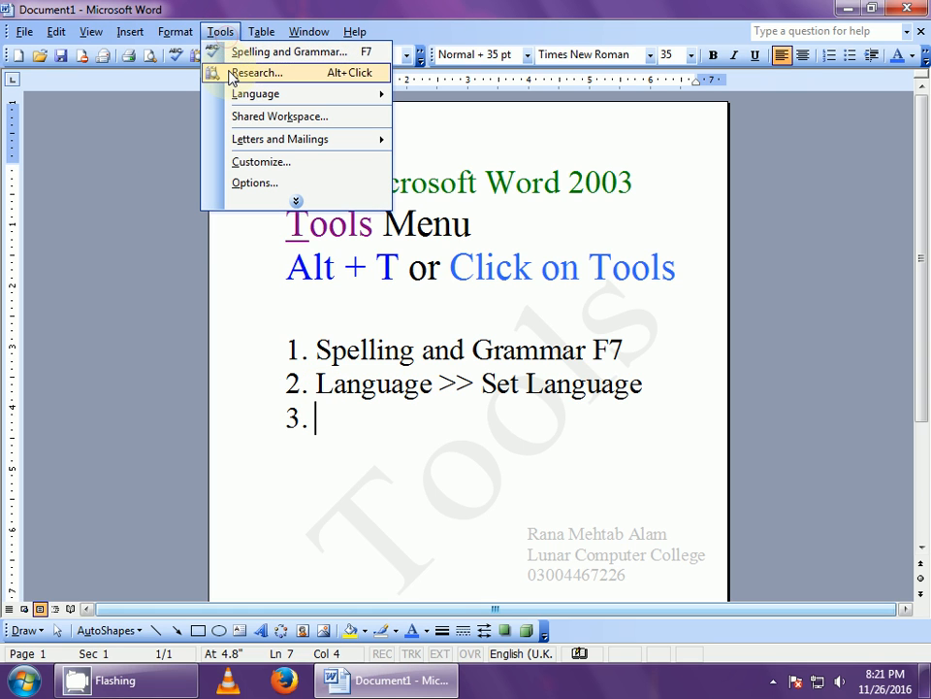
{"action": "mouse_move", "coordinate": [238, 98]}
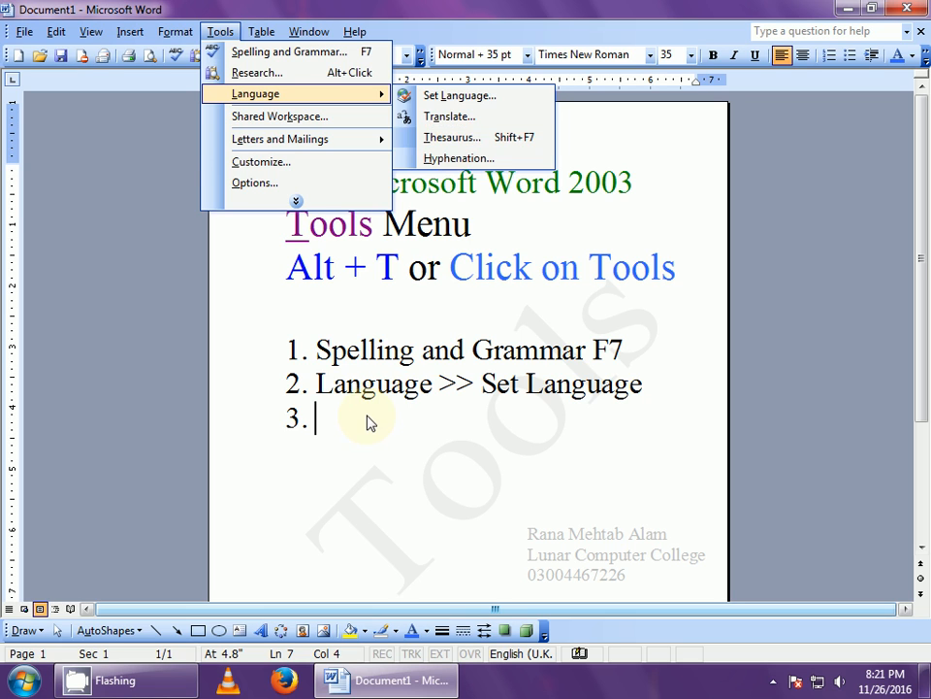
{"action": "left_click", "coordinate": [367, 422]}
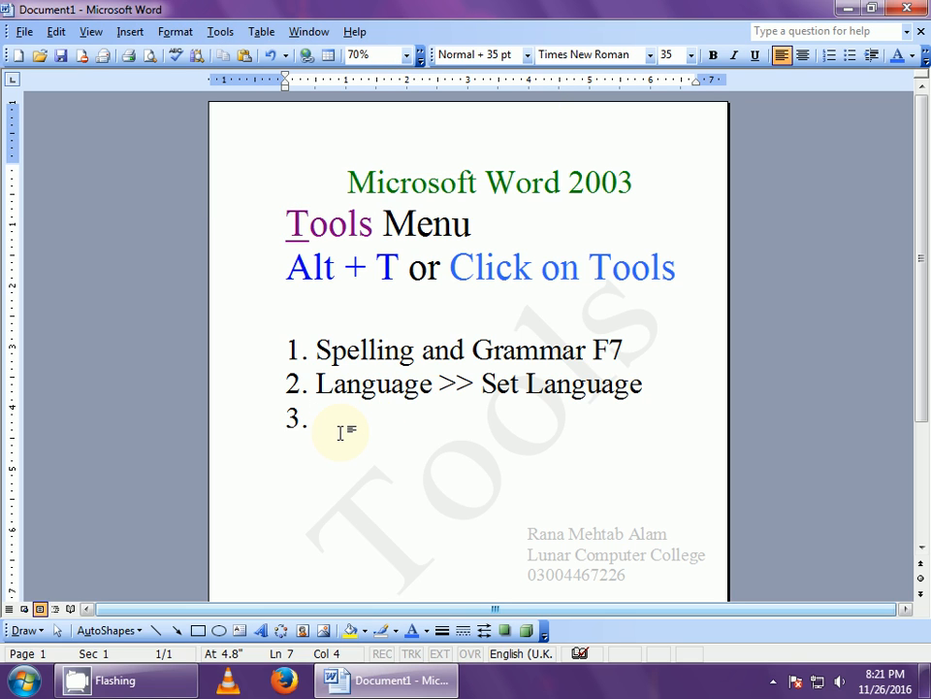
{"action": "type", "text": "Thes"}
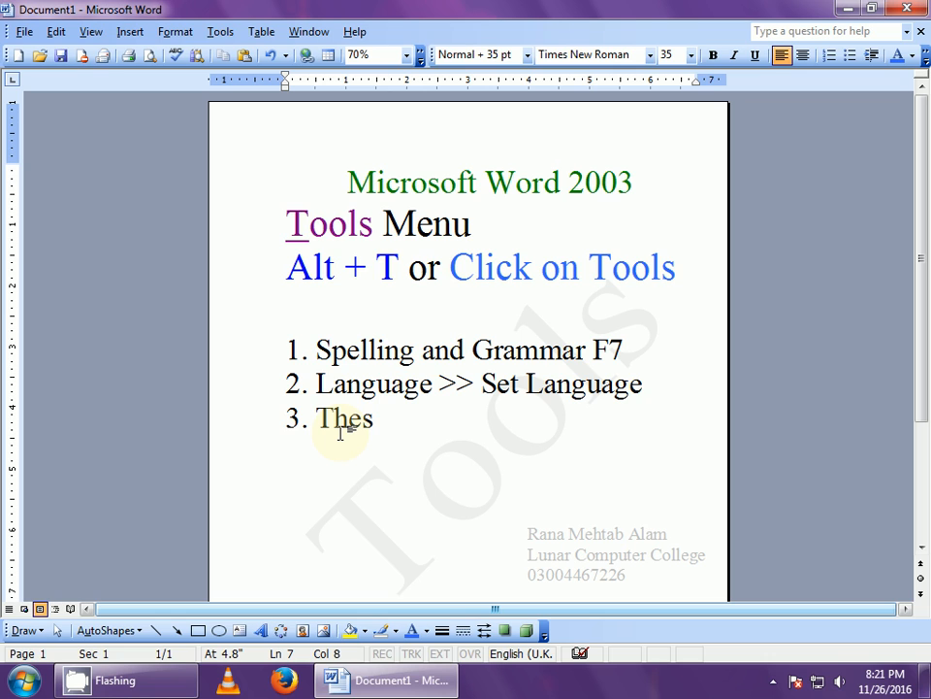
{"action": "type", "text": "aut"}
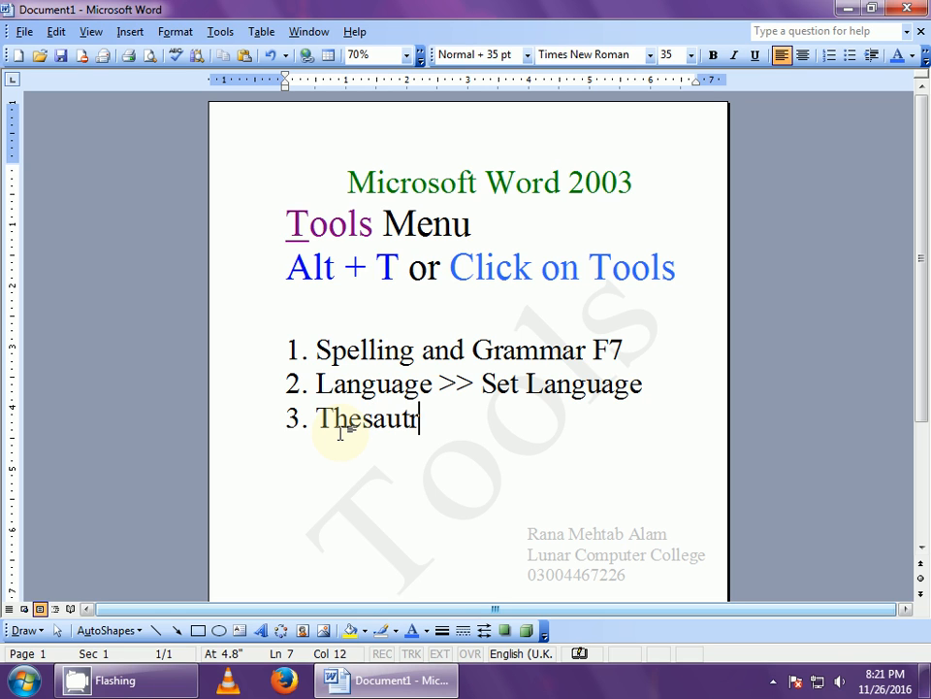
{"action": "key", "text": "BackSpace"}
{"action": "type", "text": "rus"}
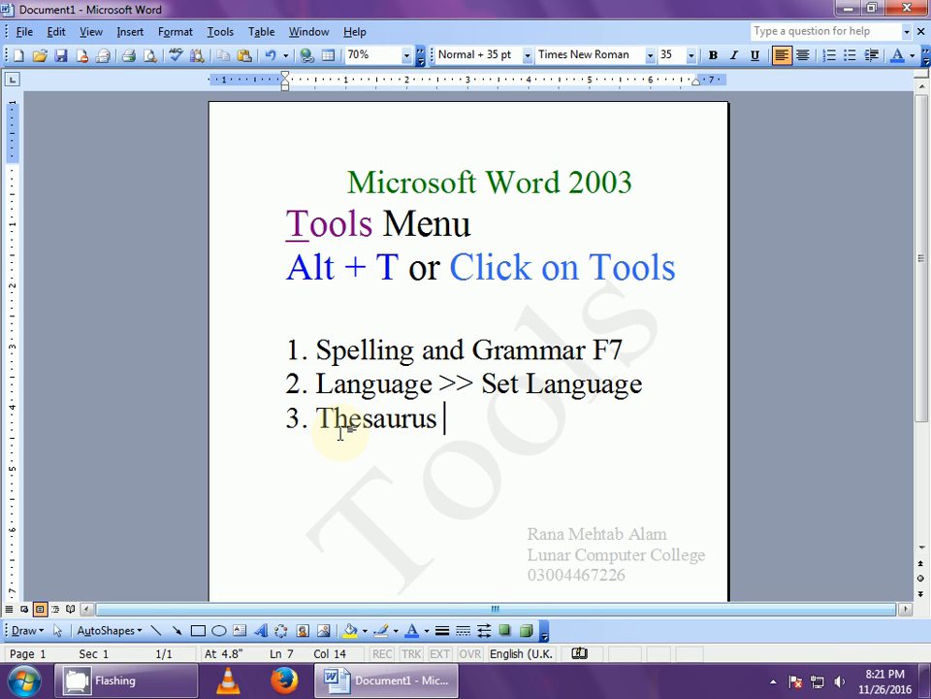
Step: Look up the Thesaurus shortcut and add "Shift + F7" after "Thesaurus", then start a new line below it
{"action": "left_click", "coordinate": [221, 34]}
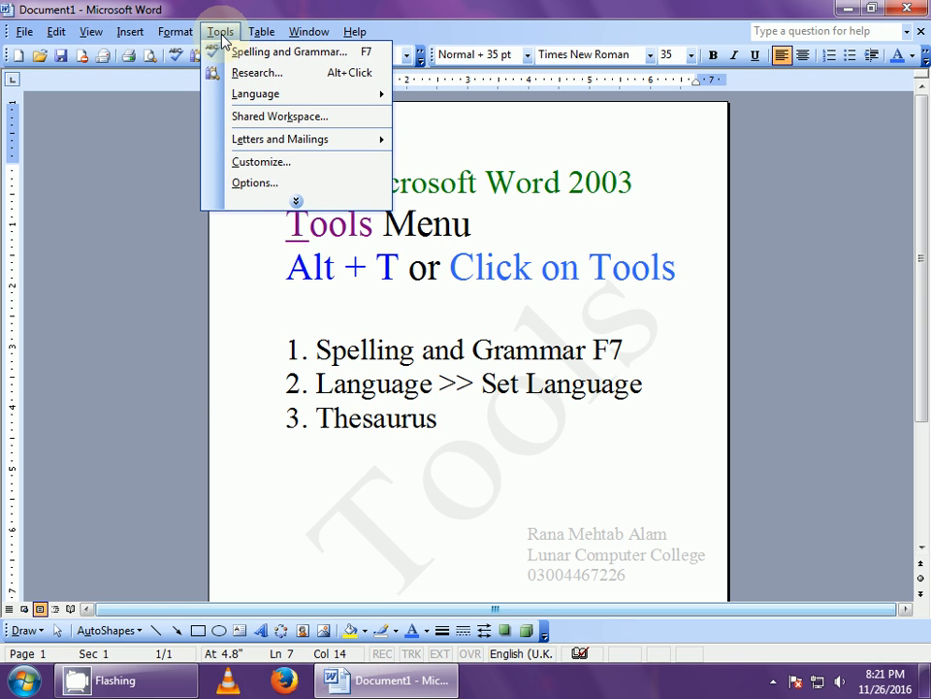
{"action": "left_click", "coordinate": [296, 200]}
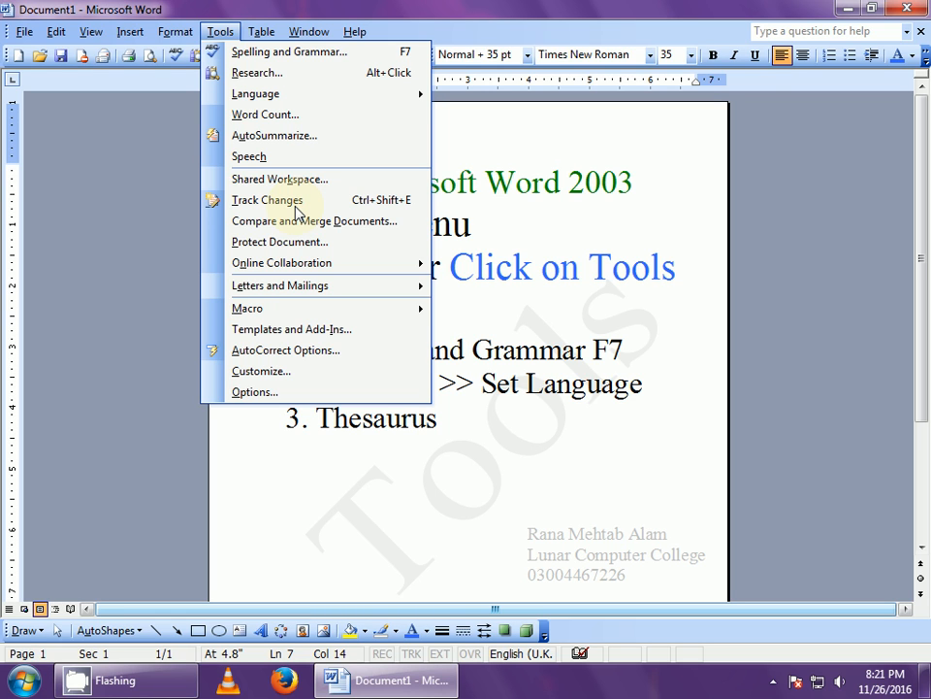
{"action": "mouse_move", "coordinate": [276, 102]}
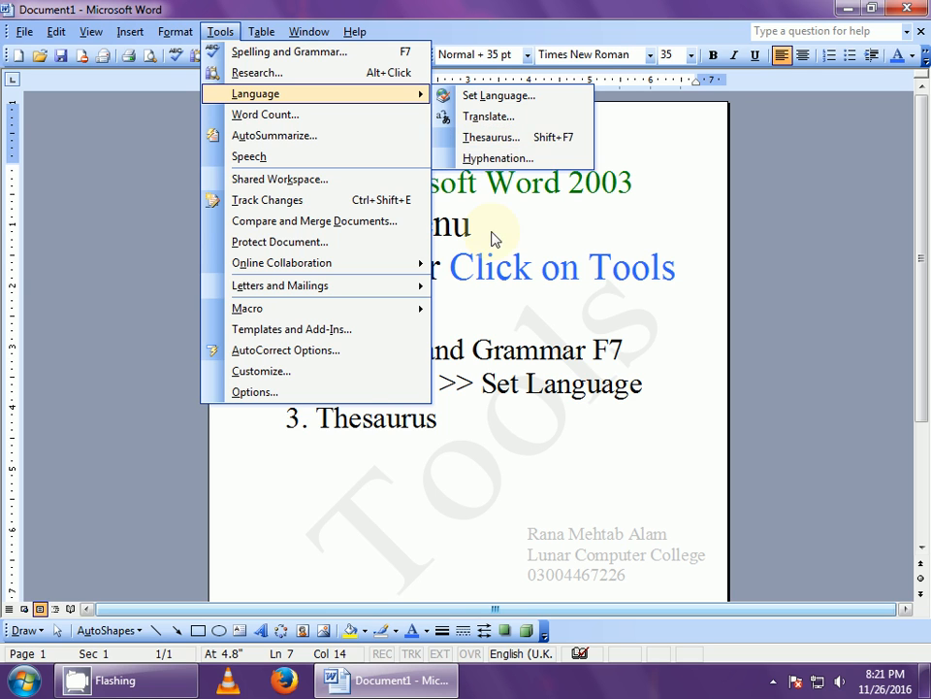
{"action": "left_click", "coordinate": [471, 427]}
{"action": "left_click", "coordinate": [471, 428]}
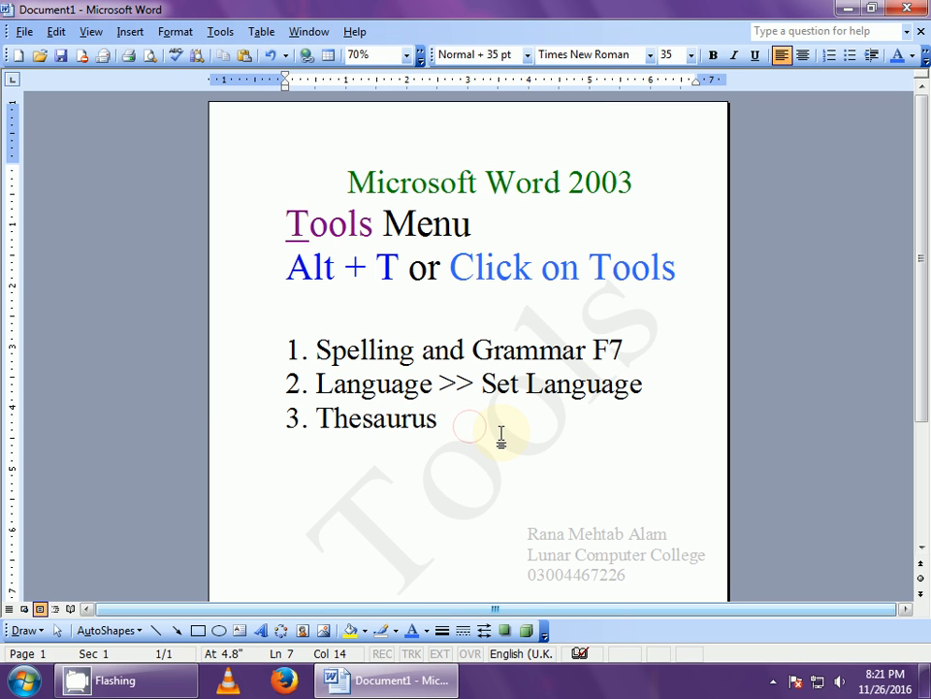
{"action": "type", "text": "Shit"}
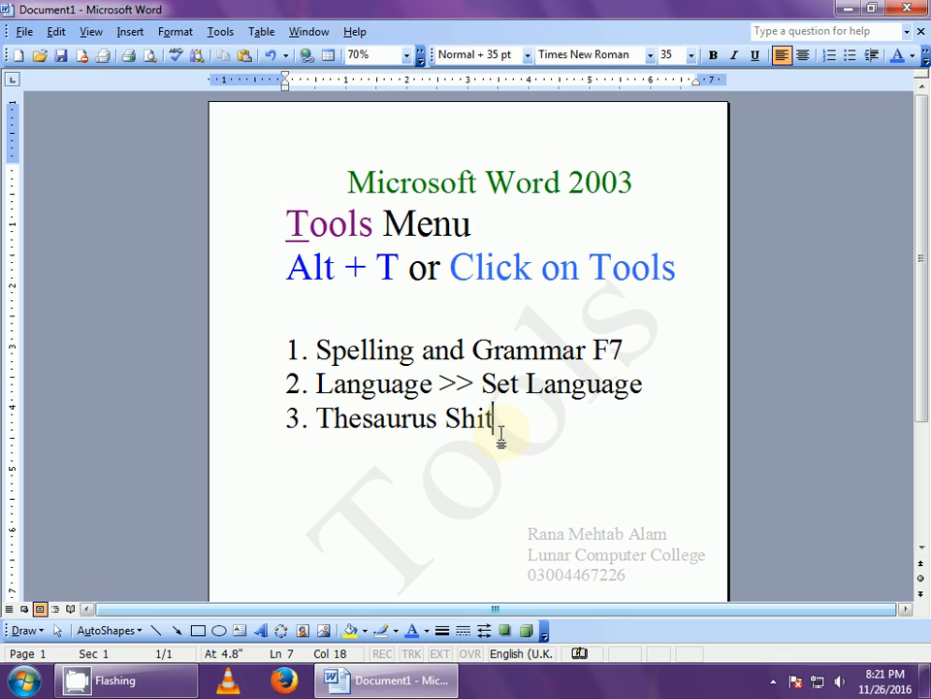
{"action": "key", "text": "BackSpace"}
{"action": "key", "text": "BackSpace"}
{"action": "type", "text": "ft +"}
{"action": "type", "text": "F7"}
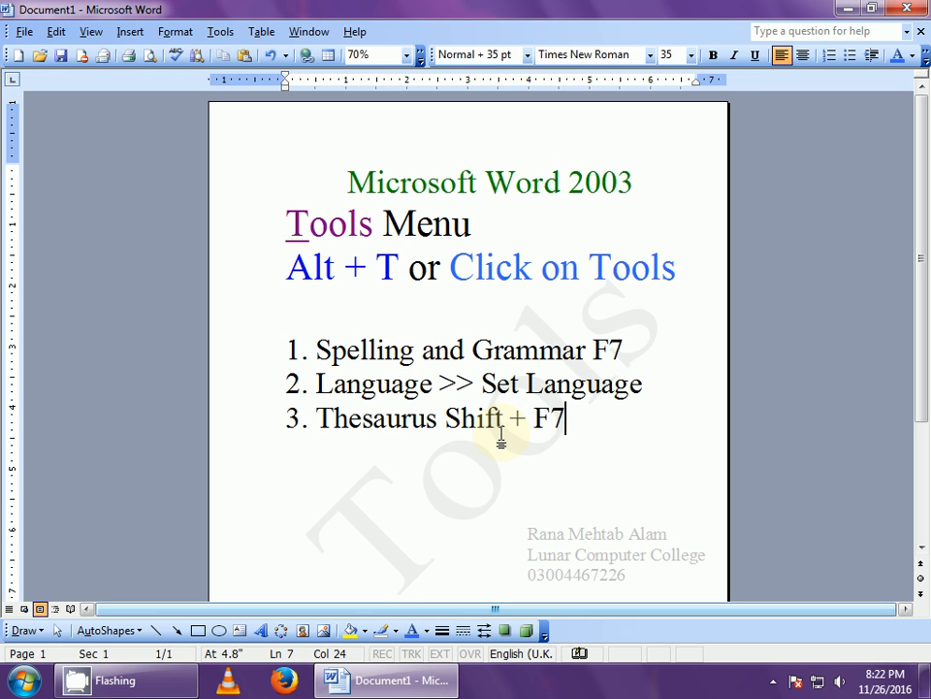
{"action": "key", "text": "Return"}
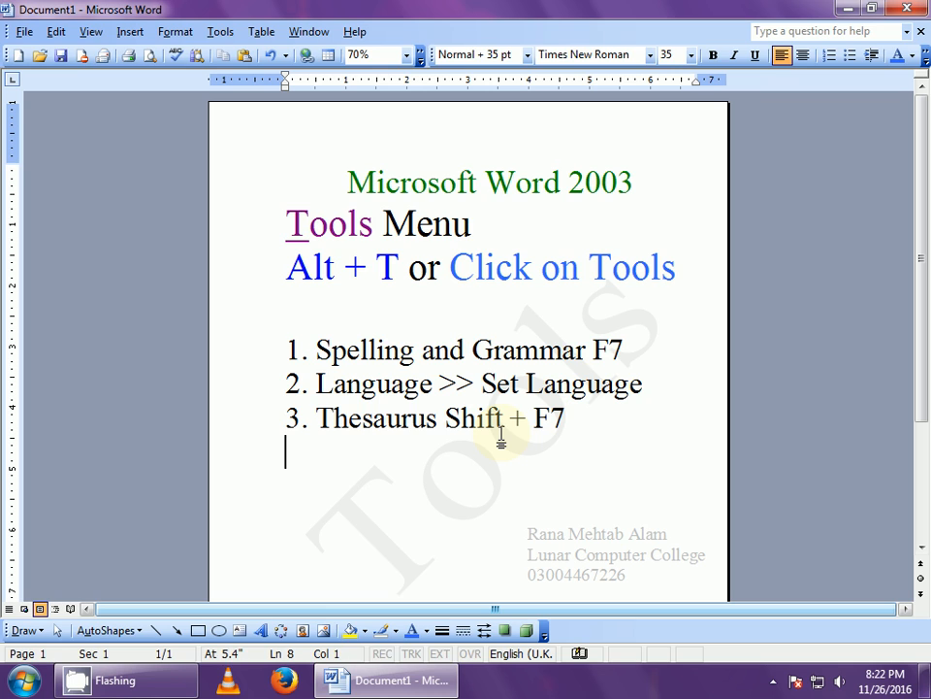